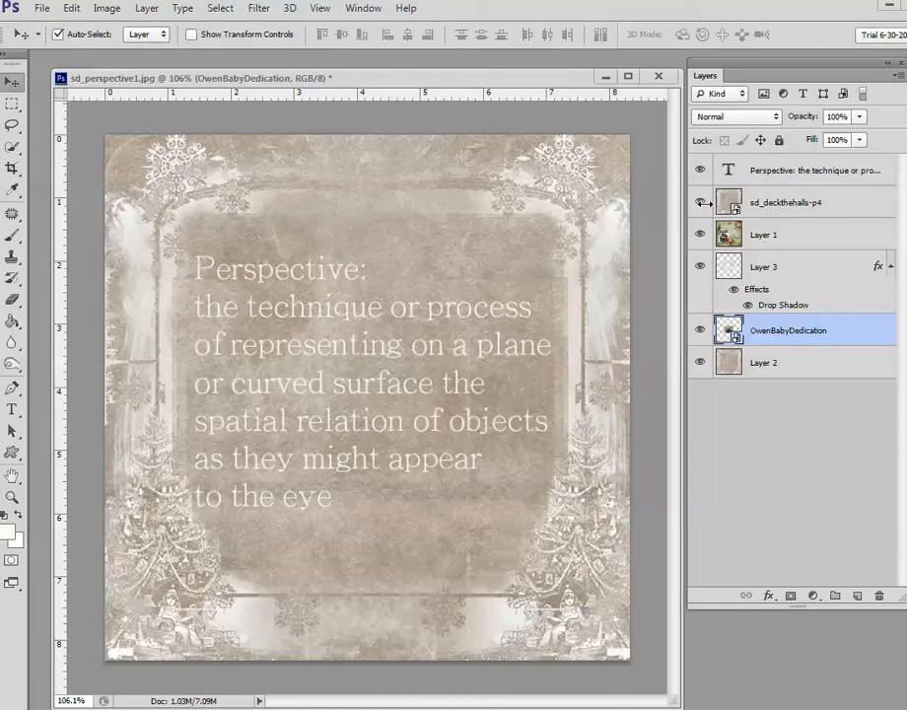
Step: Hide the text layer, the sd_deckthehalls-p4 layer and Layer 1, and toggle the family photo layer off and back on
left_click(700, 170)
left_click(700, 202)
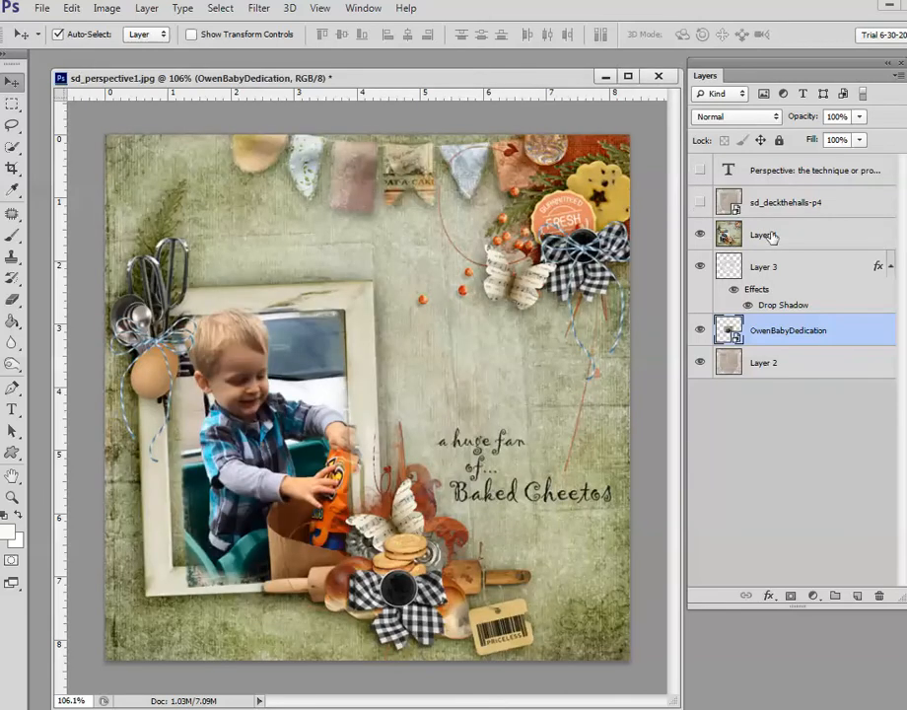
left_click(779, 236)
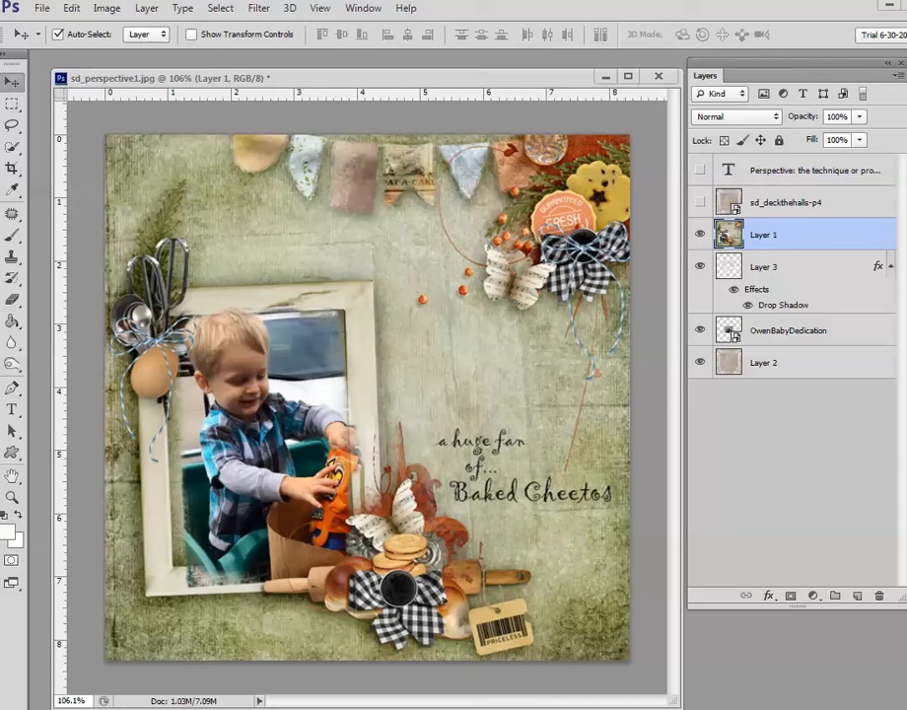
left_click(700, 237)
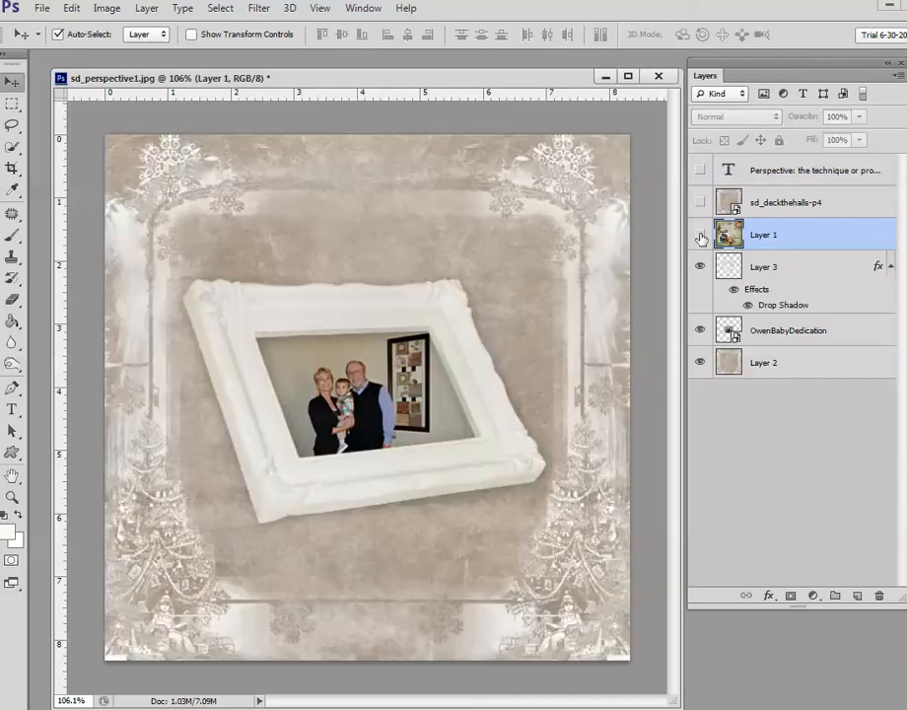
left_click(701, 332)
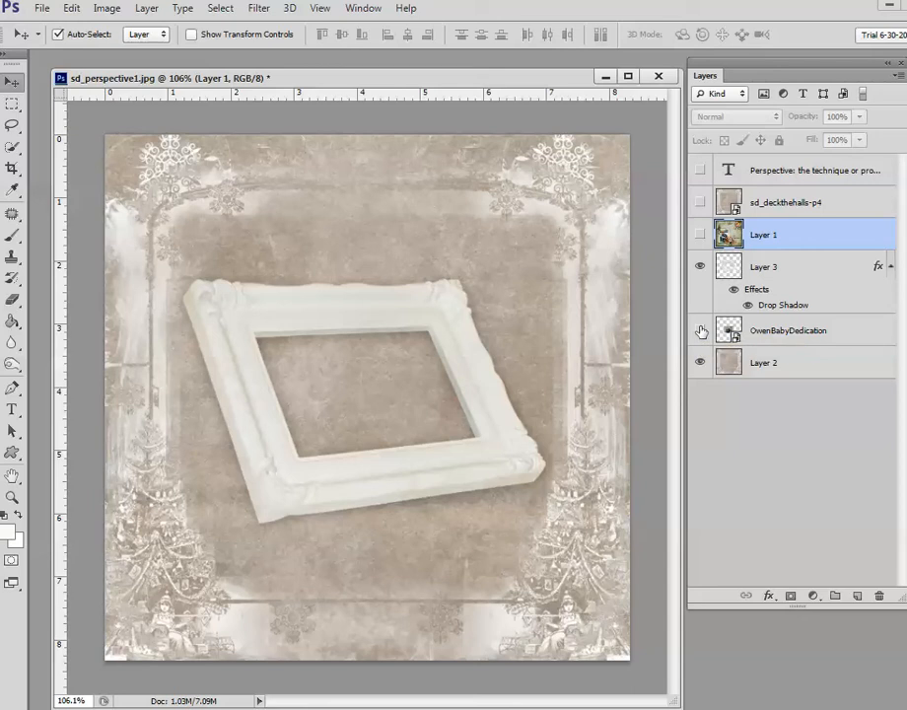
left_click(701, 331)
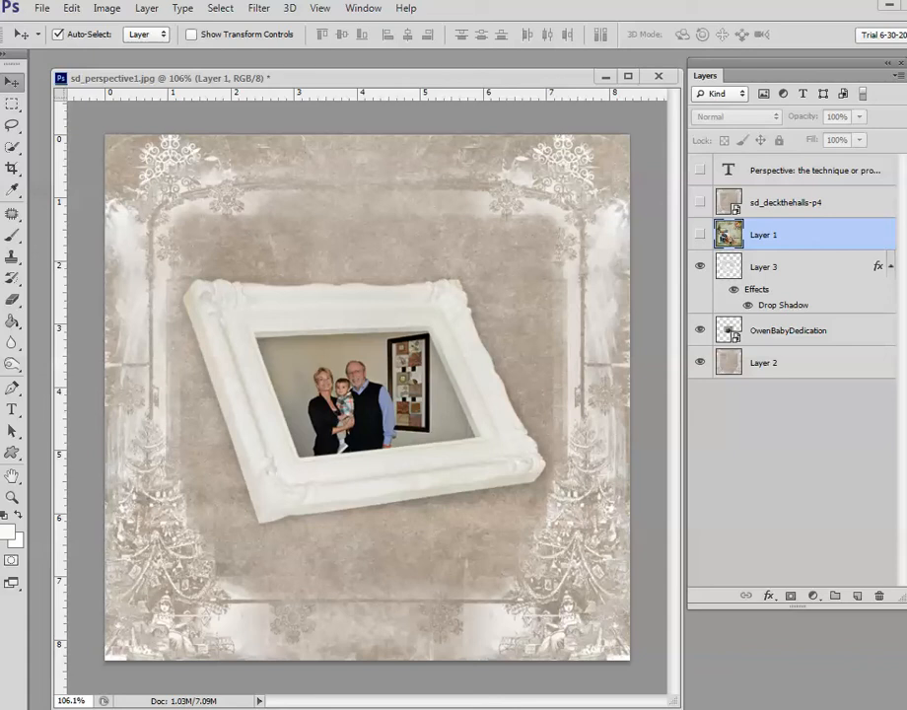
Step: Select the family photo layer and look over the available Transform options for it
left_click(72, 9)
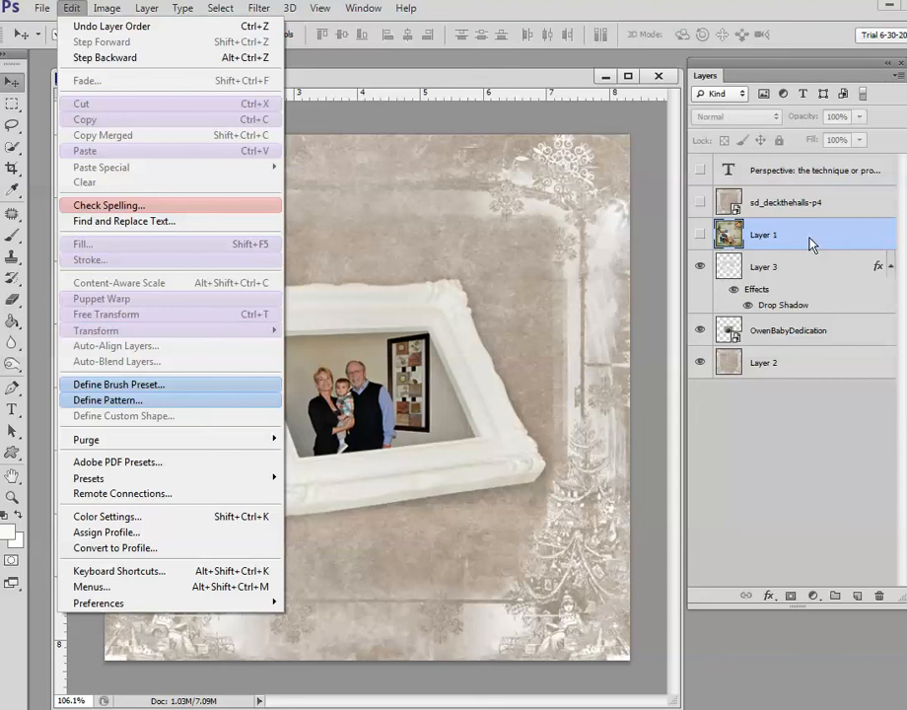
left_click(579, 347)
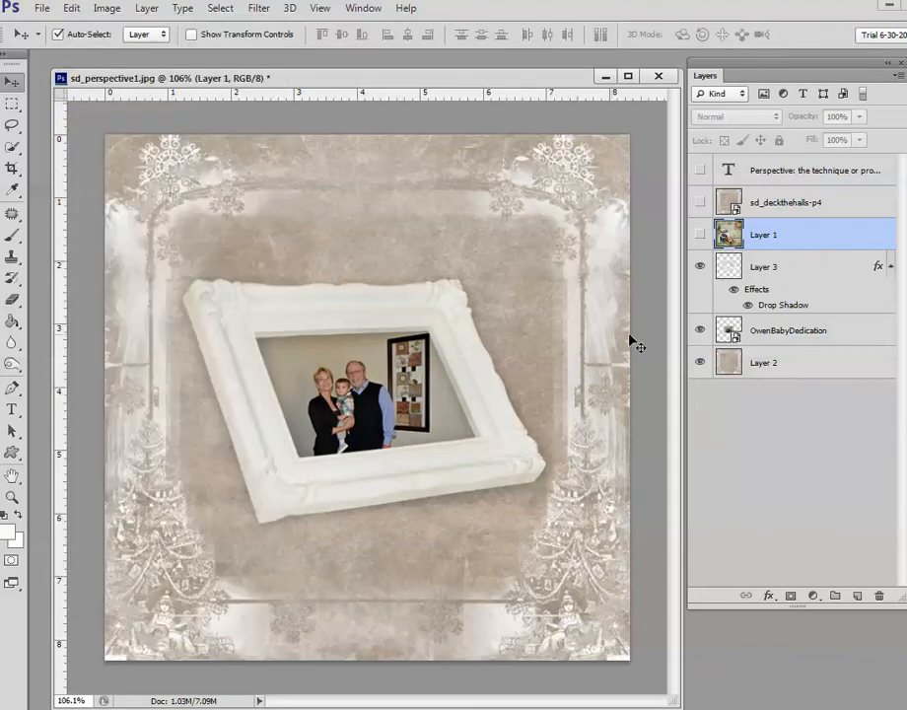
left_click(800, 334)
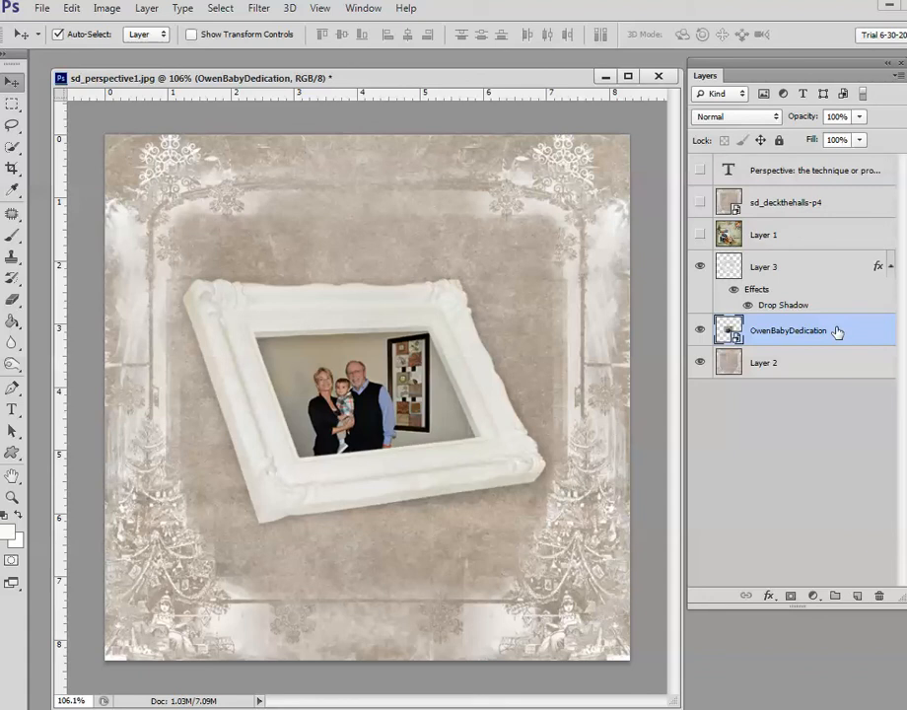
left_click(71, 10)
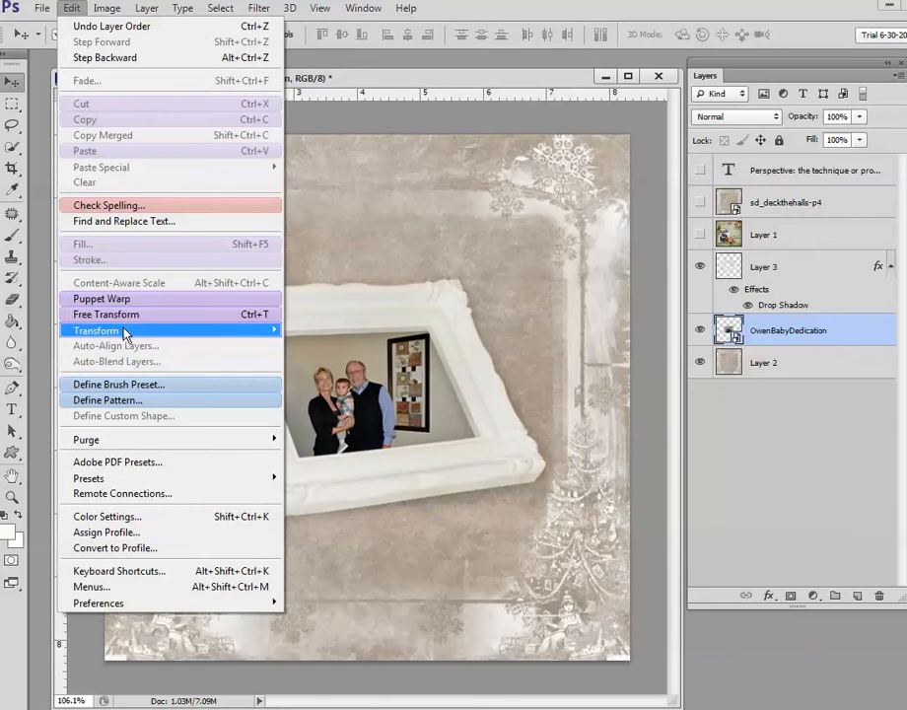
mouse_move(125, 332)
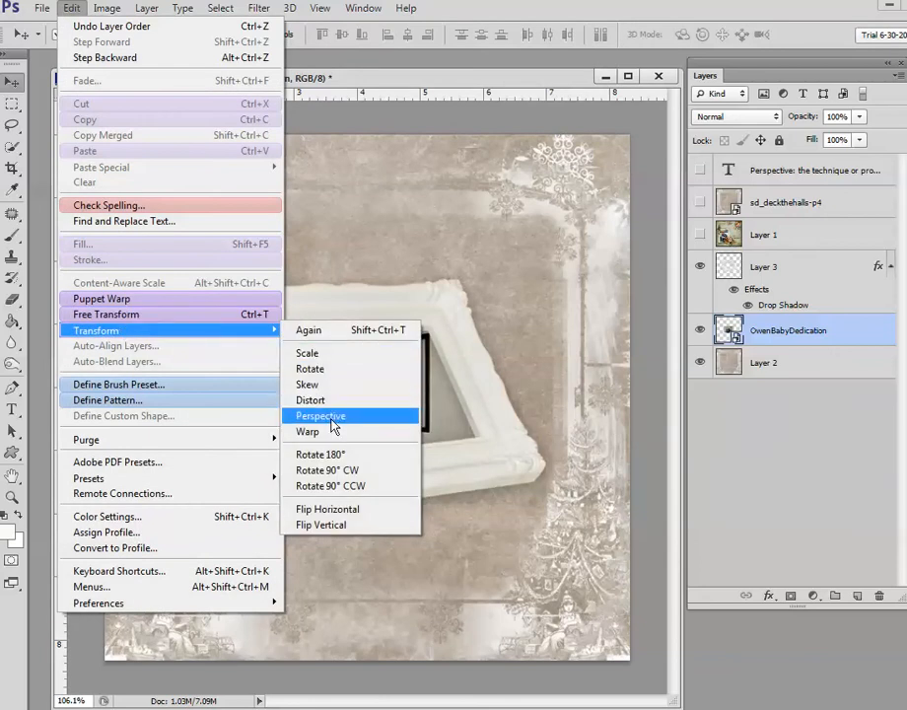
left_click(449, 124)
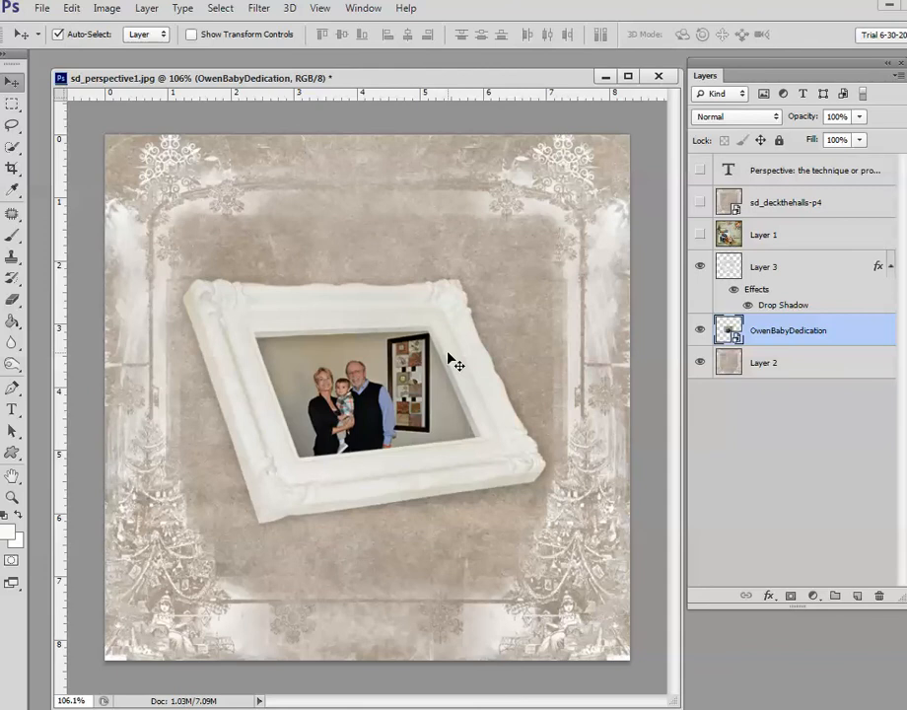
key("ctrl+t")
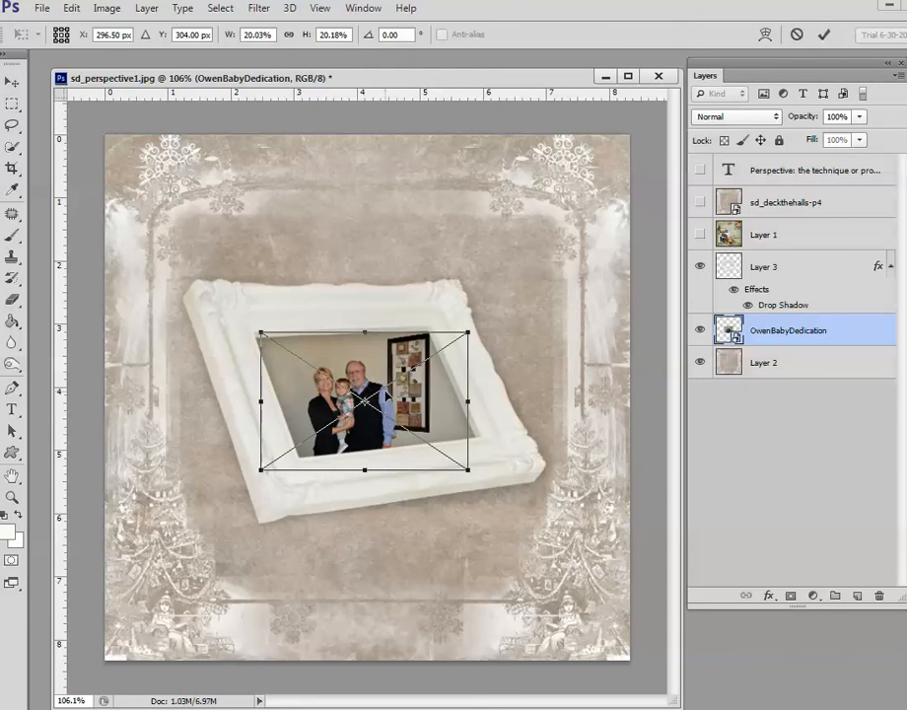
right_click(386, 394)
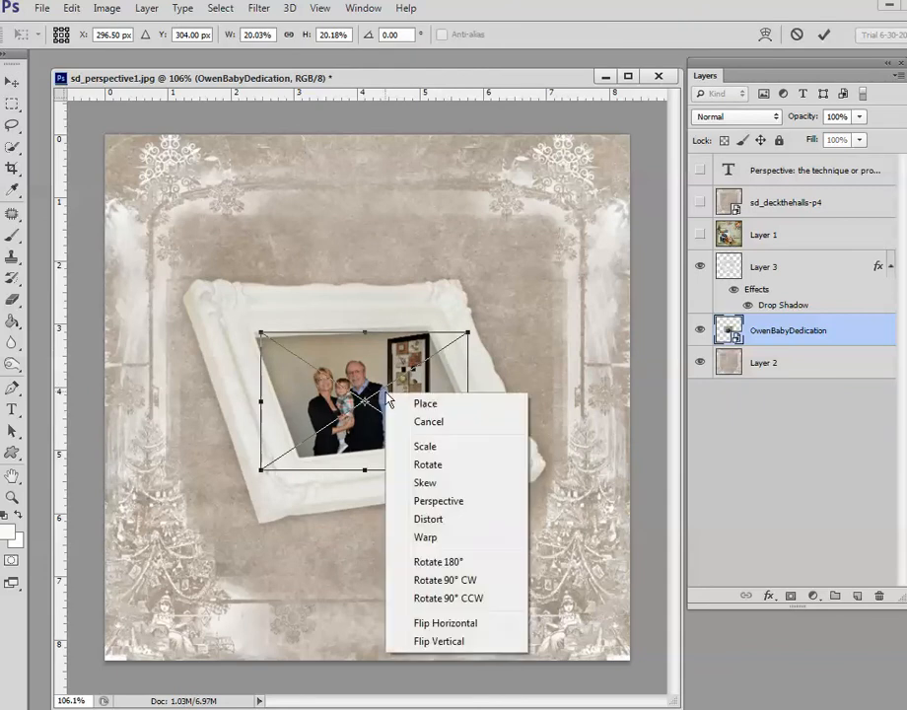
left_click(436, 503)
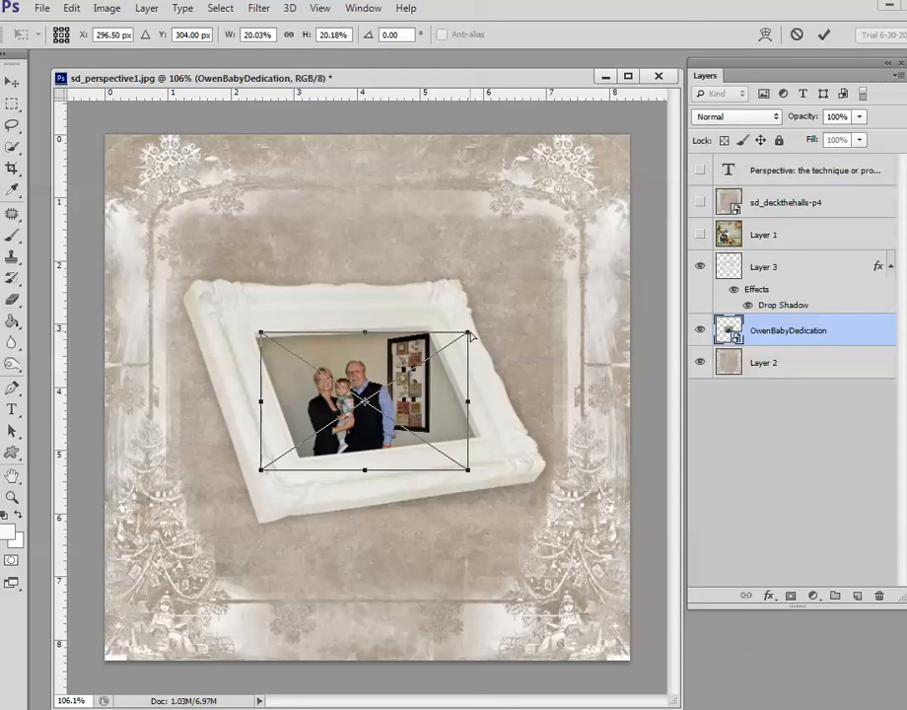
mouse_move(469, 337)
left_mouse_down()
mouse_move(478, 313)
mouse_move(467, 318)
mouse_move(464, 351)
mouse_move(482, 327)
mouse_move(468, 342)
left_mouse_up()
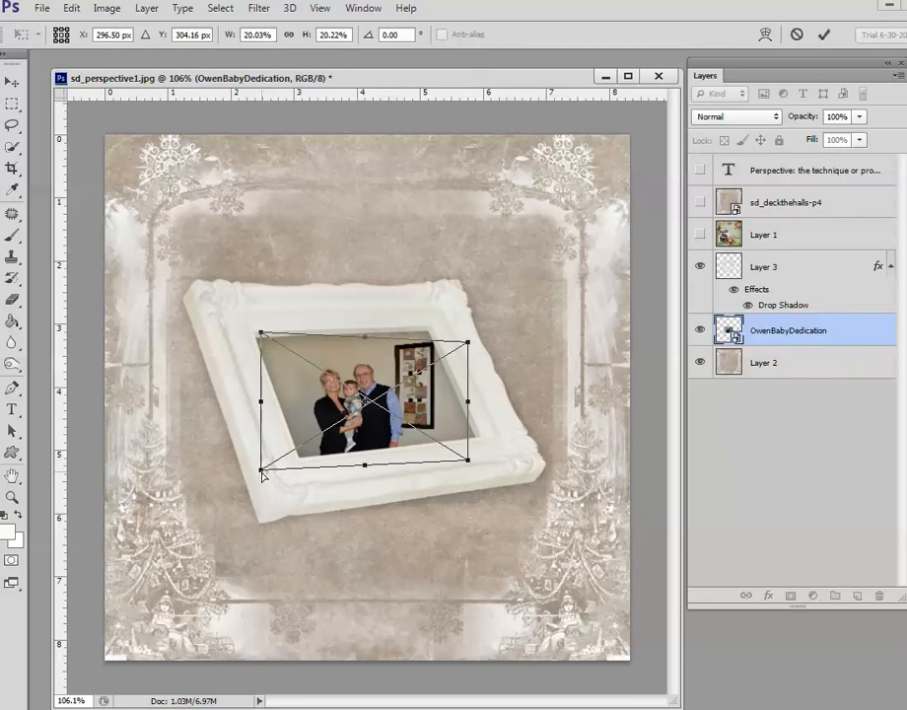
left_click_drag(262, 473, 286, 508)
left_click_drag(374, 384, 363, 385)
left_click_drag(448, 460, 486, 460)
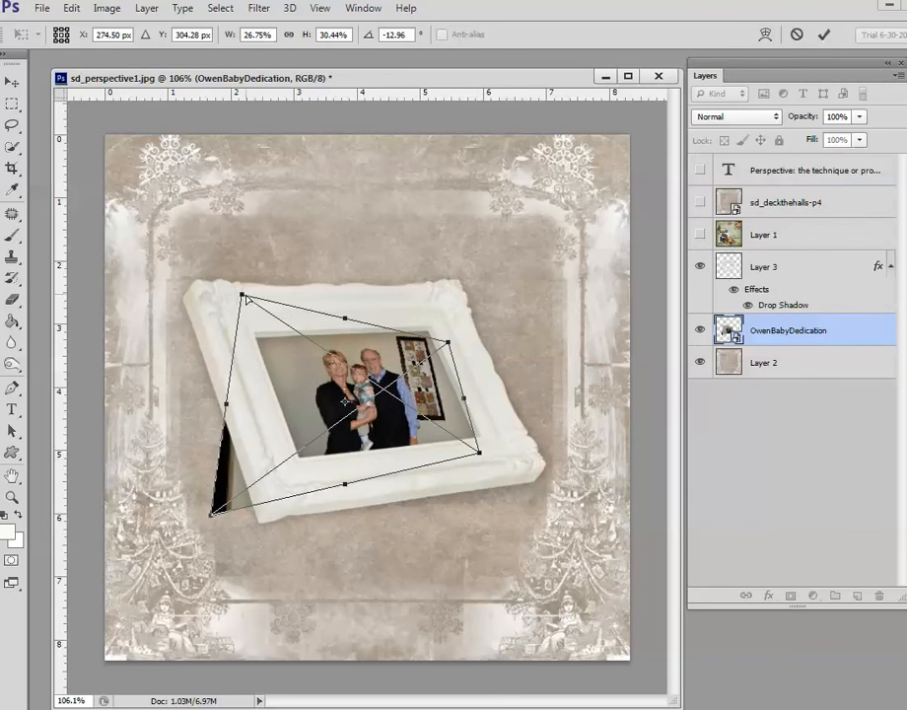
left_click_drag(242, 295, 237, 307)
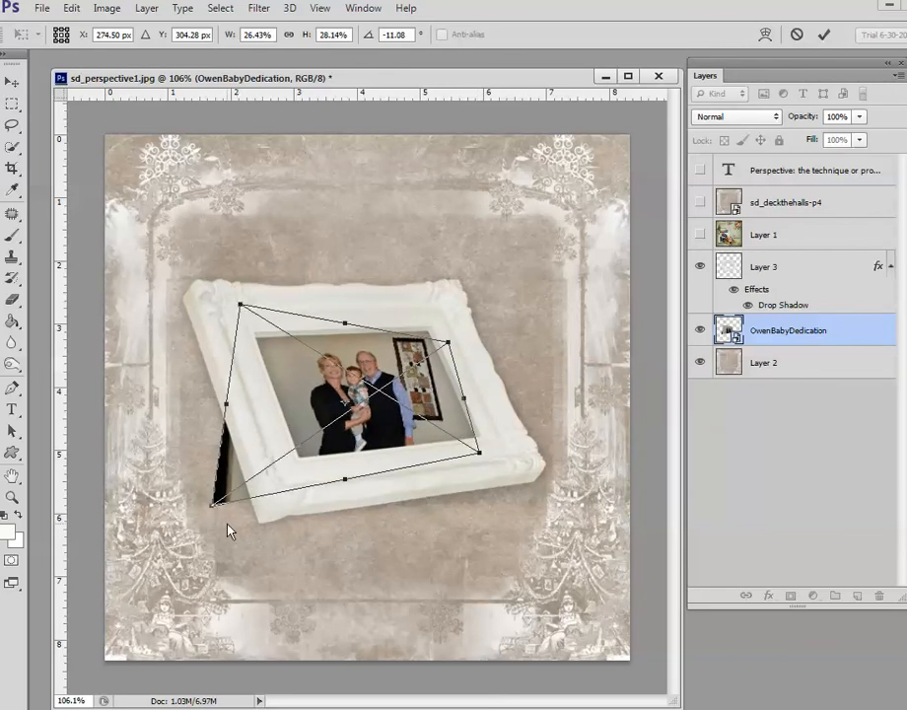
left_click(796, 35)
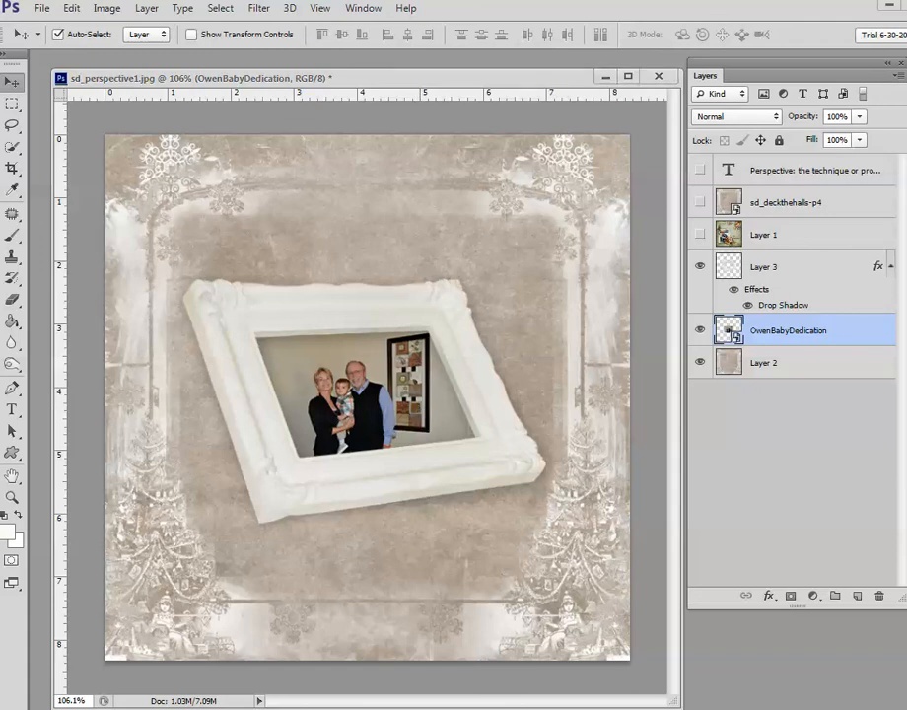
Step: Free-transform the family photo, distorting its four corners individually to match the slanted opening of the white frame
left_click(75, 10)
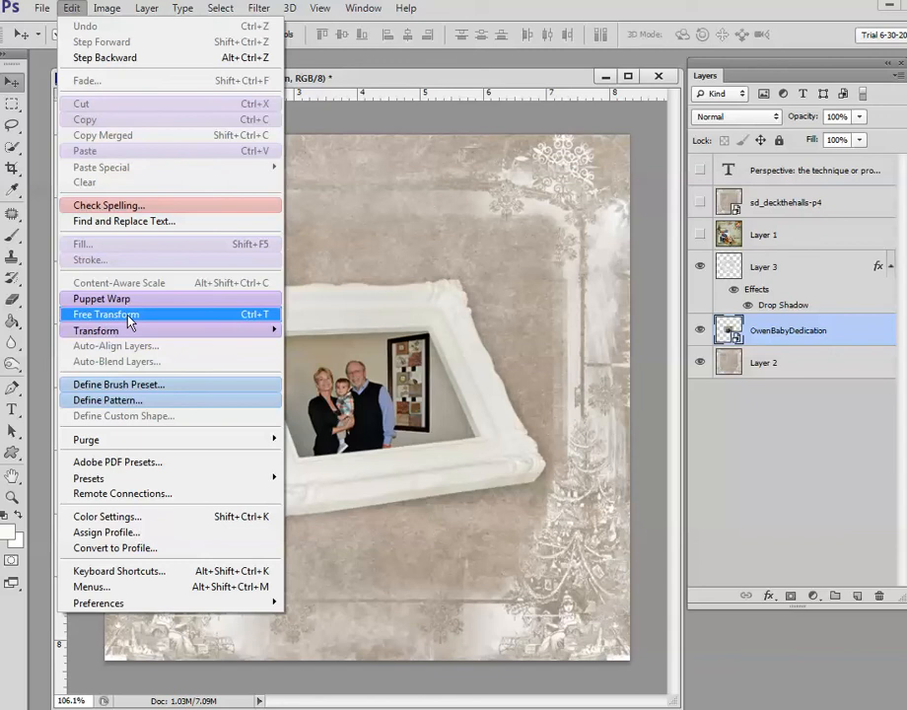
left_click(394, 260)
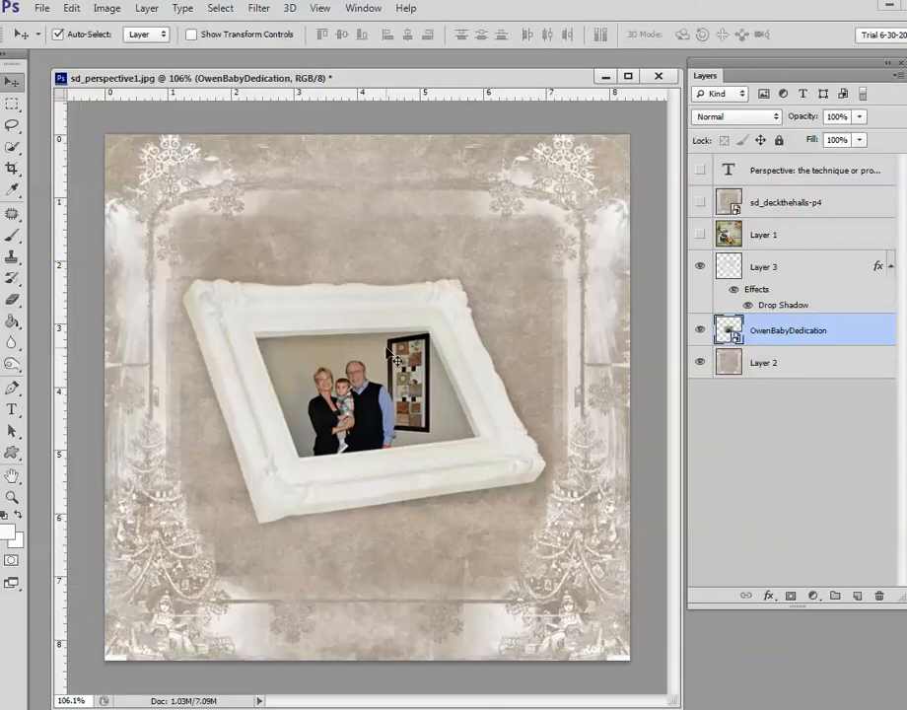
key("ctrl+t")
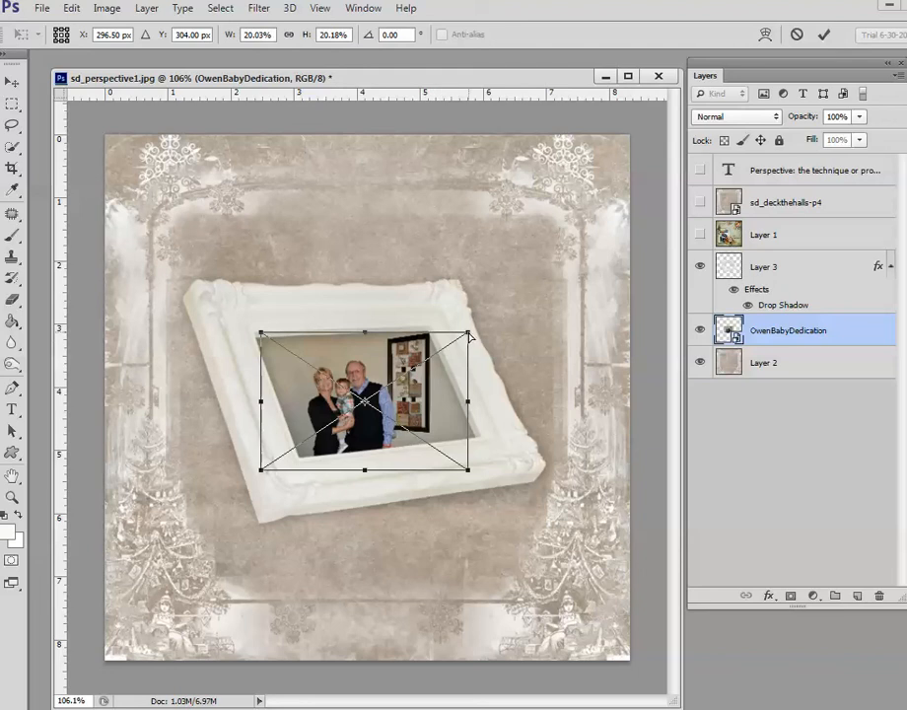
left_click_drag(470, 337, 434, 326)
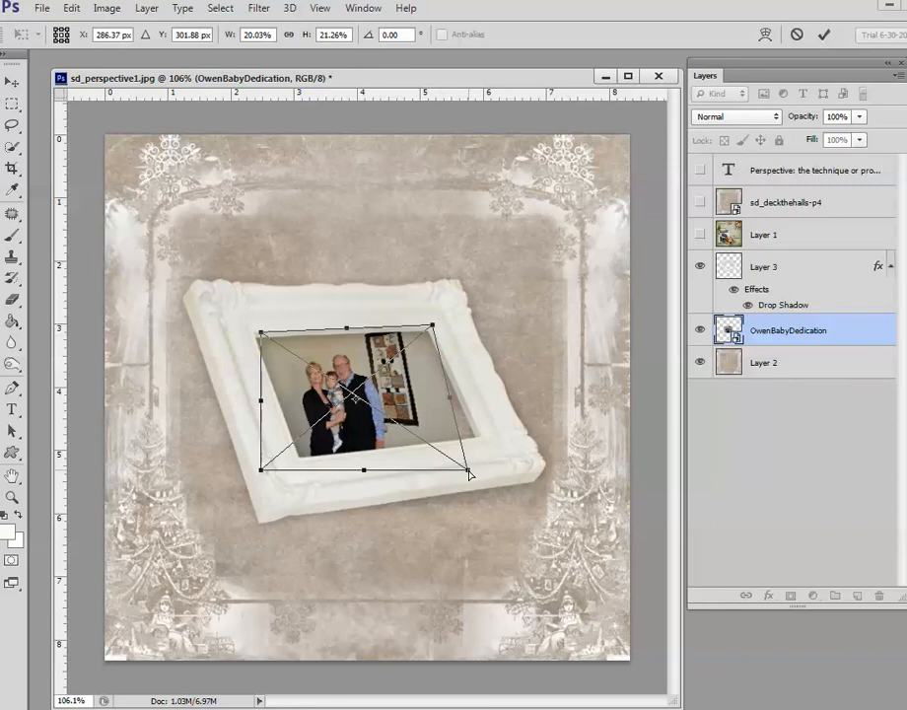
left_click_drag(468, 471, 480, 441)
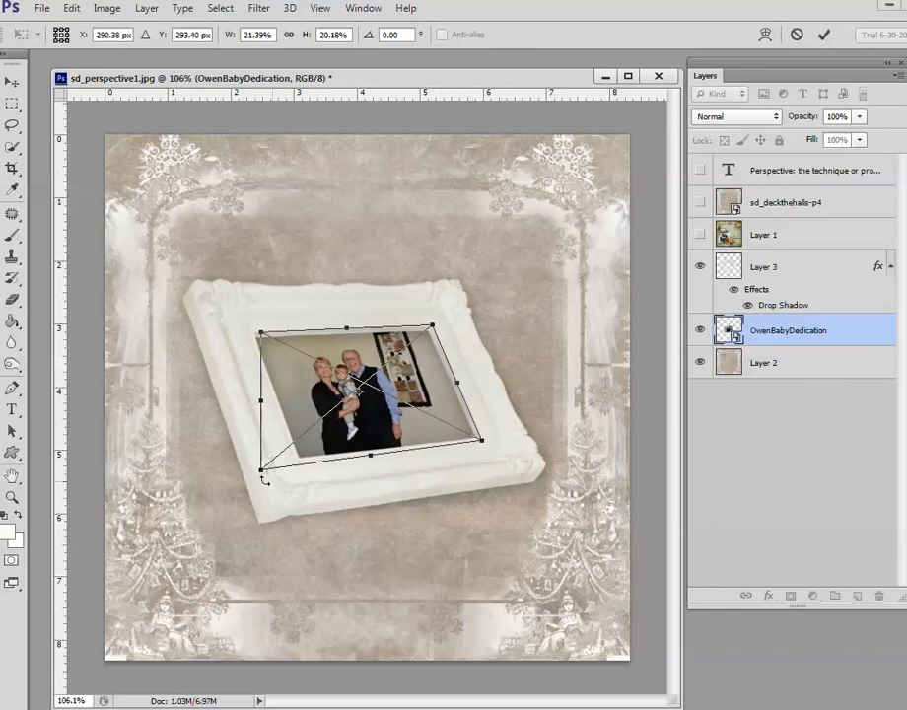
left_click_drag(264, 474, 298, 462)
left_click_drag(259, 333, 253, 335)
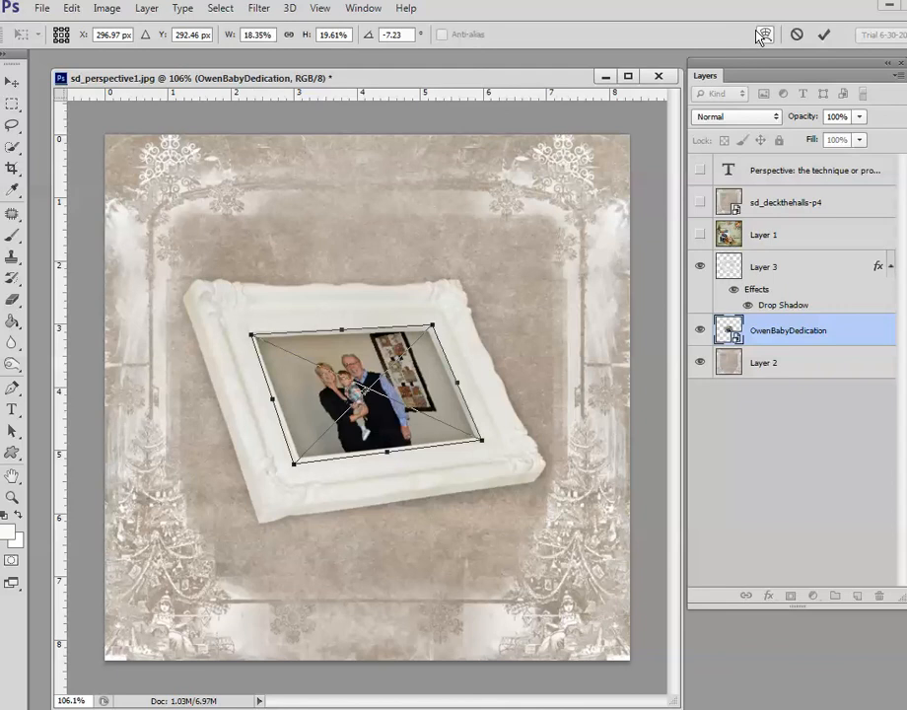
left_click(823, 34)
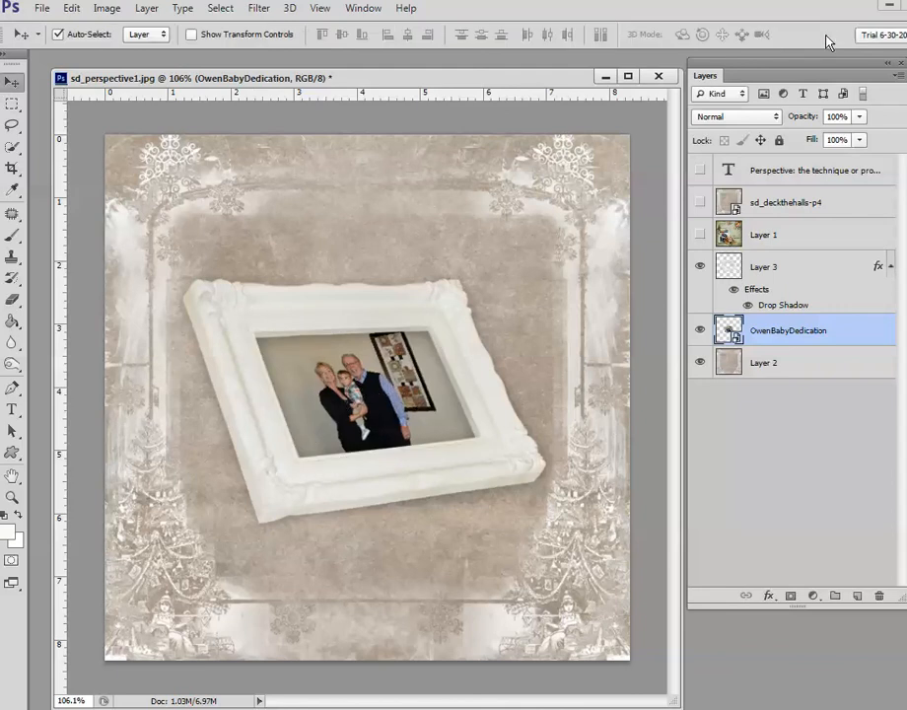
Step: Move the photo about 8 px down and 3 px left, and distort its upper-right corner slightly upward to fill the frame opening
left_click_drag(352, 372, 354, 373)
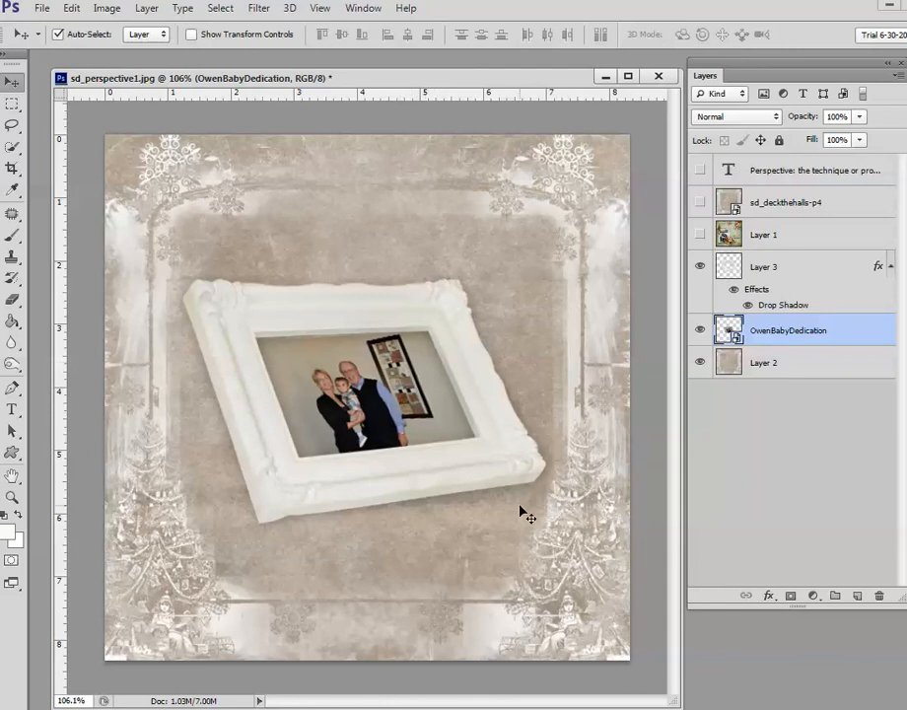
key("ctrl+minus")
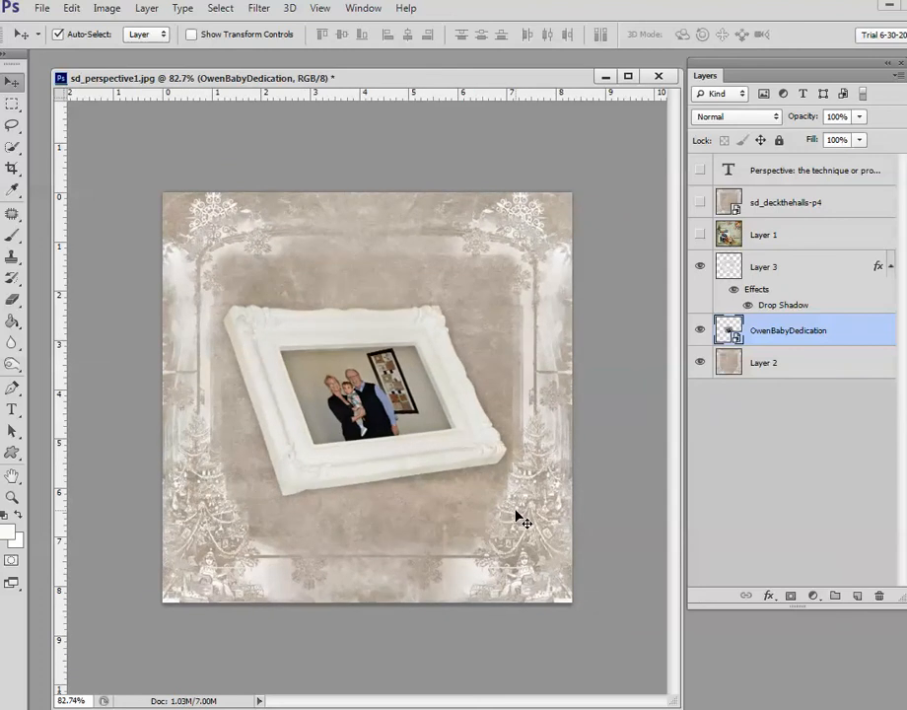
scroll(477, 510, "up", 2)
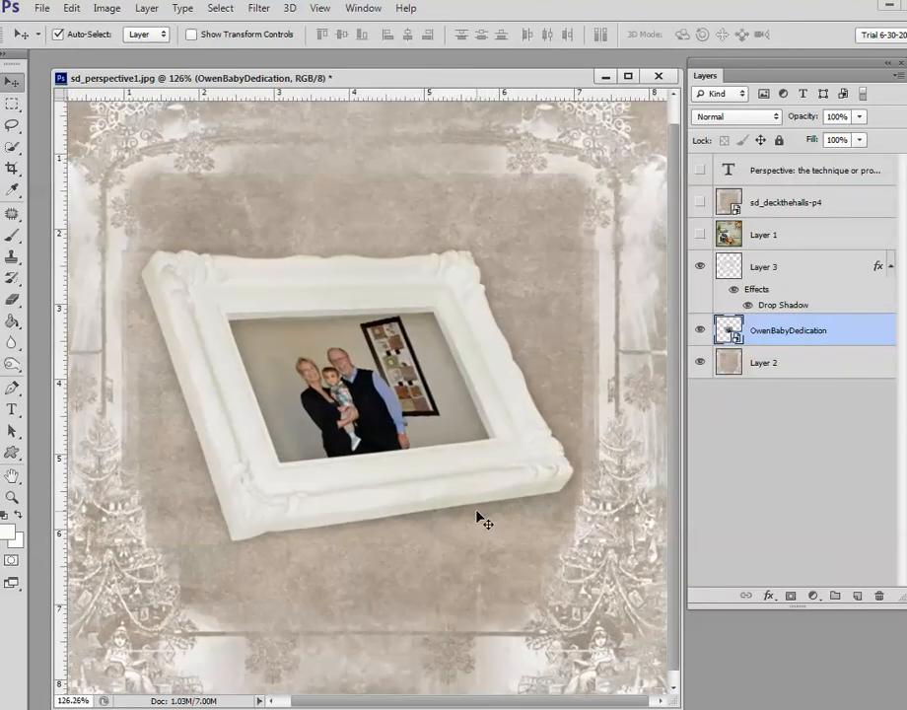
left_click(42, 9)
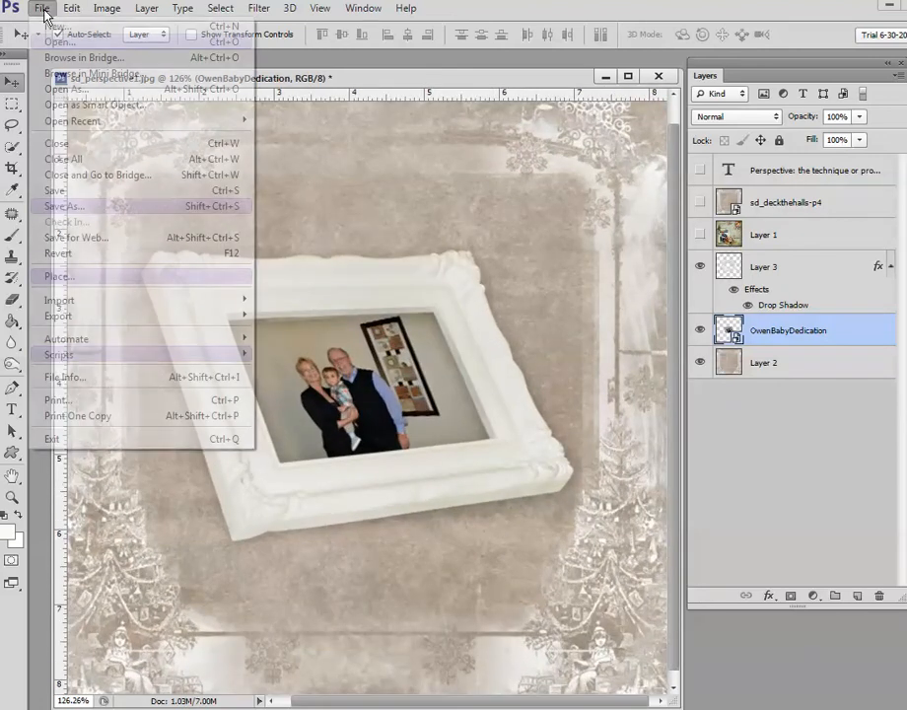
mouse_move(72, 8)
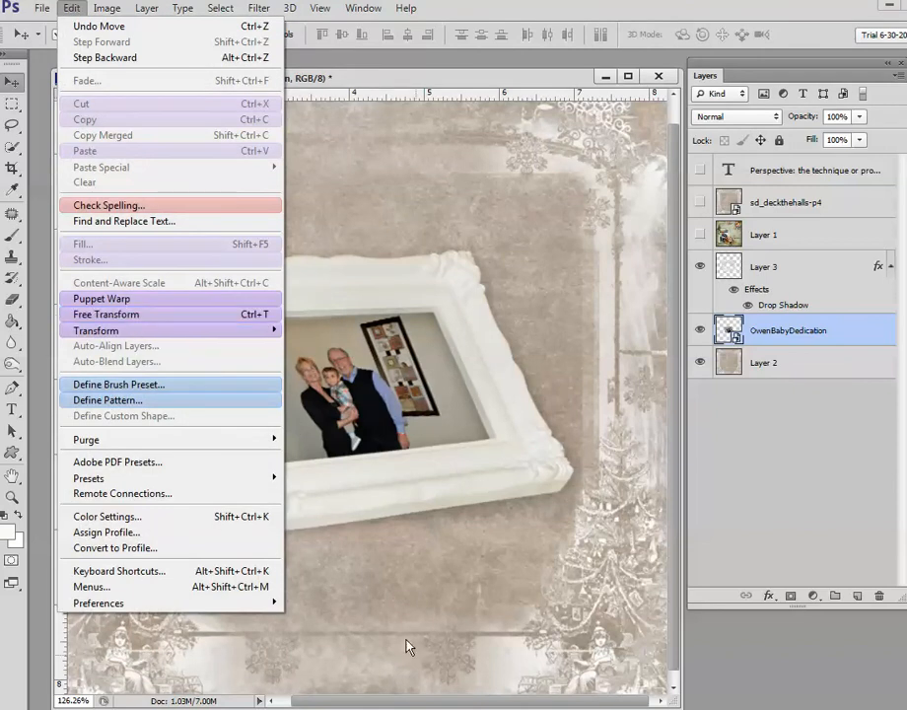
left_click(131, 314)
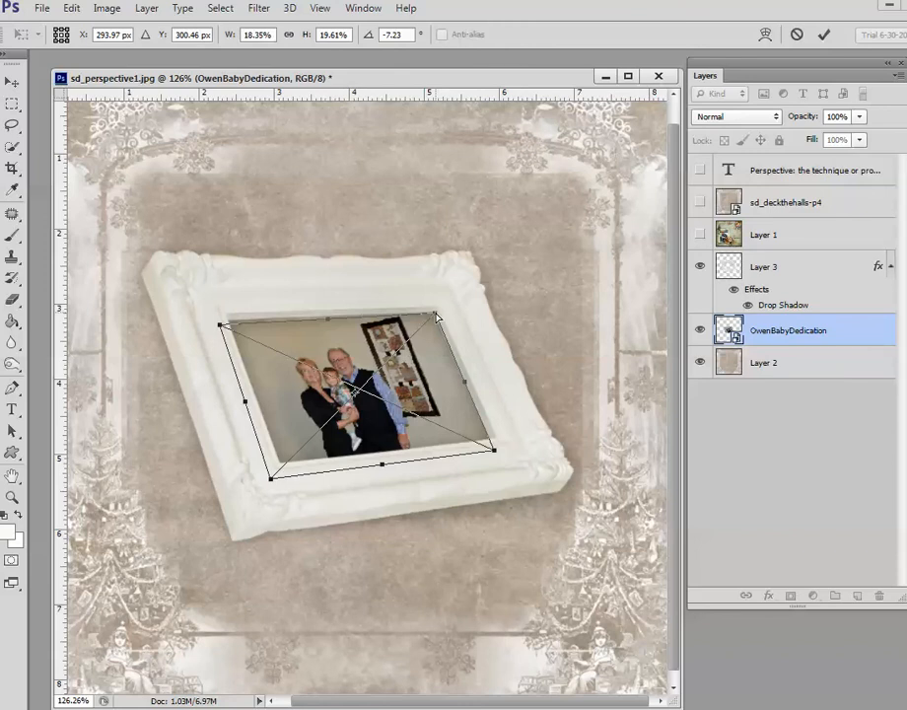
mouse_move(434, 311)
left_mouse_down()
mouse_move(422, 331)
mouse_move(434, 331)
mouse_move(429, 321)
mouse_move(435, 334)
mouse_move(435, 311)
left_mouse_up()
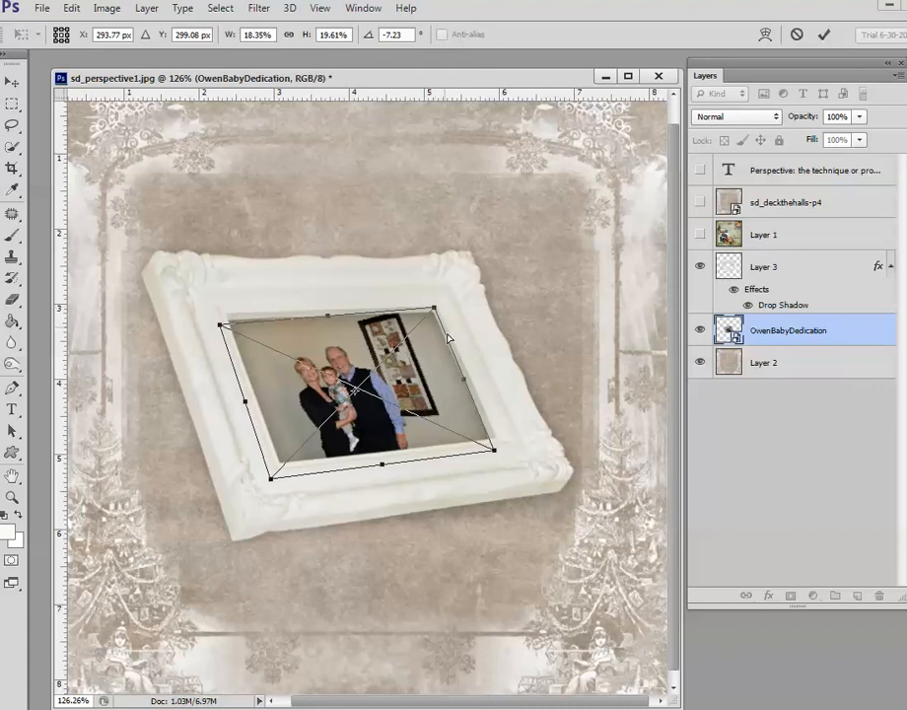
left_click(824, 38)
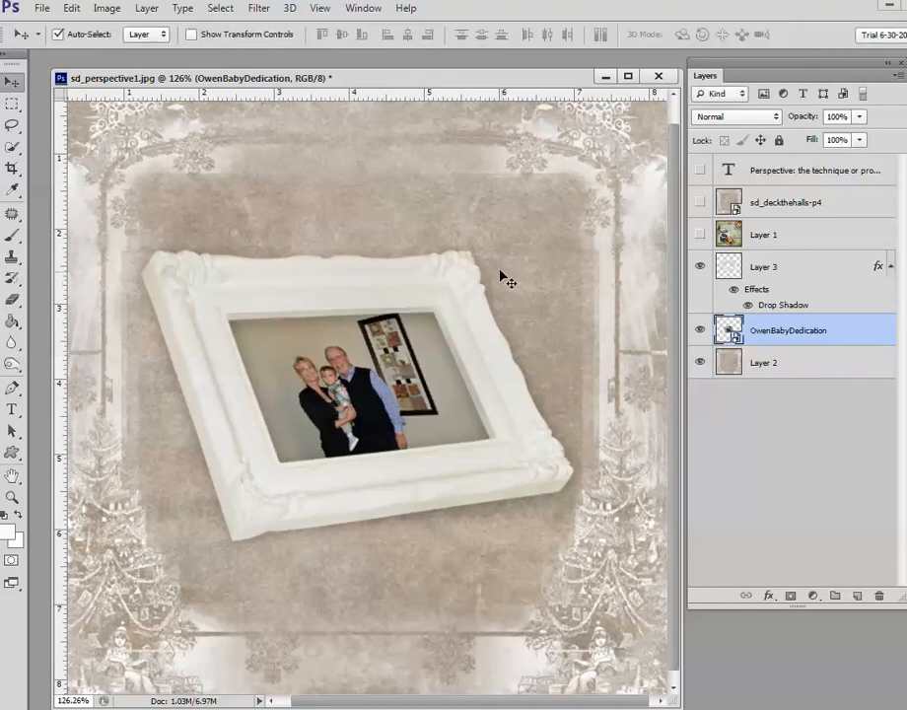